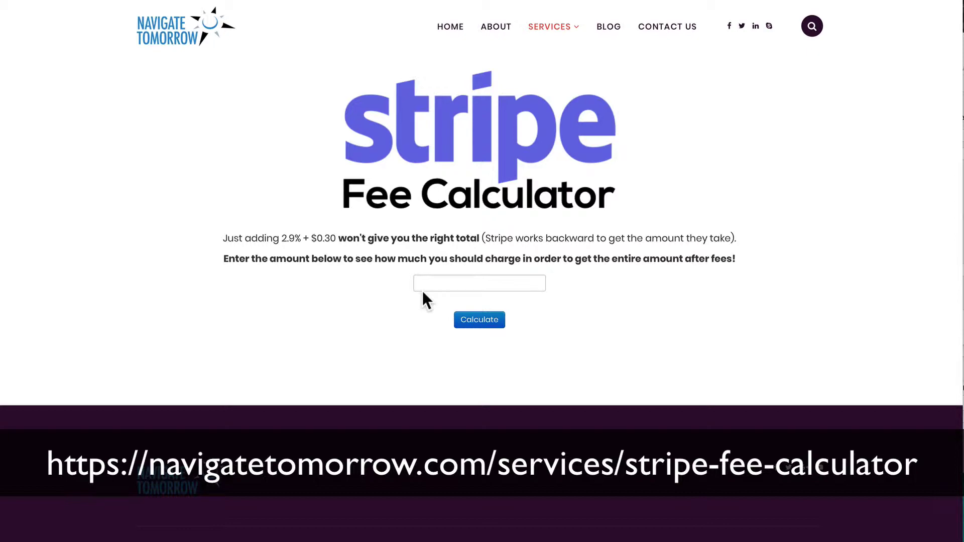
Calculate the amount to charge for receiving 100 after fees in the Stripe Fee Calculator.
click(429, 284)
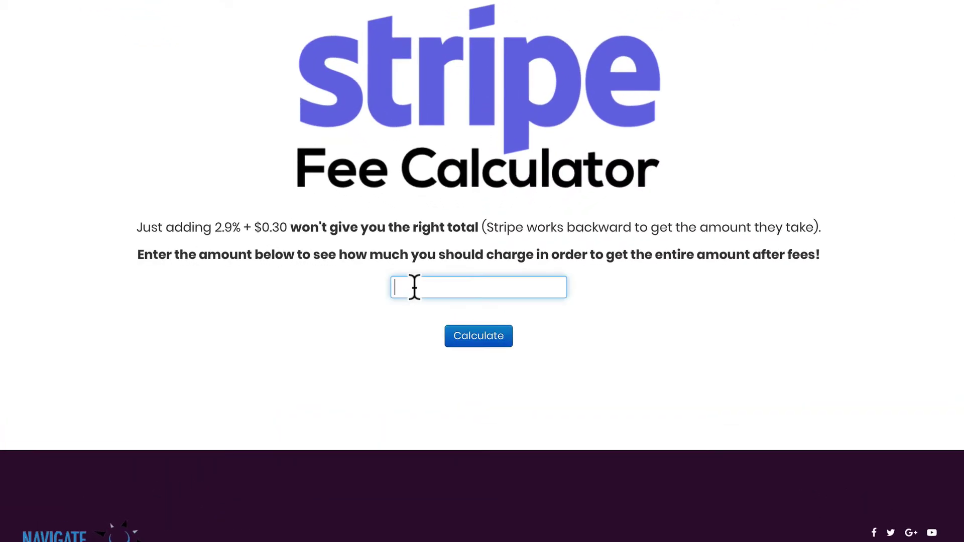
text(100)
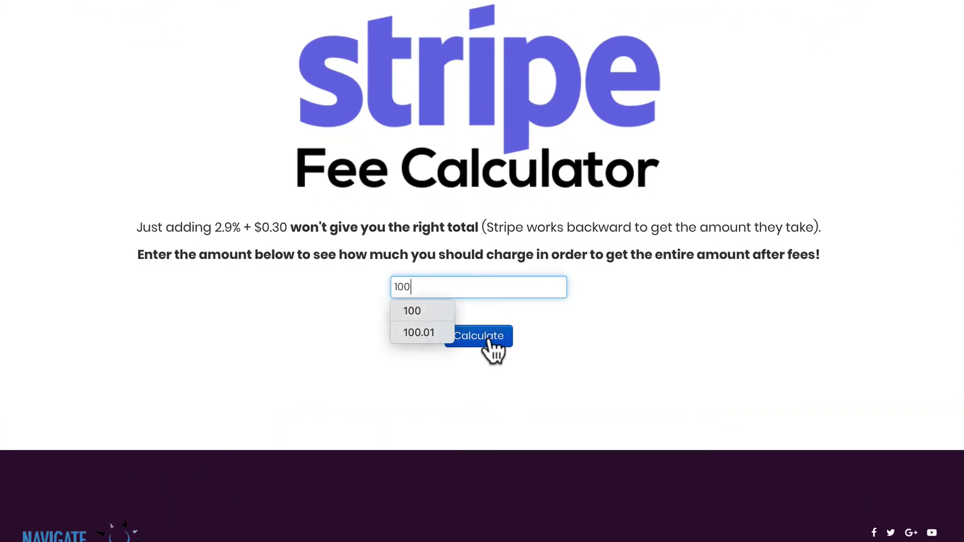
click(487, 340)
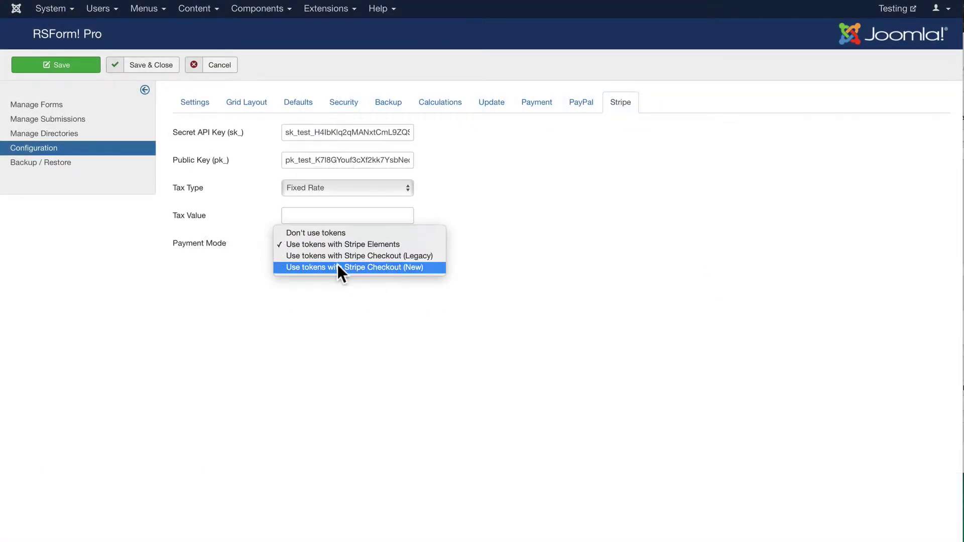
Check the available payment modes in RSForm! Pro's Stripe configuration, keeping Use tokens with Stripe Elements.
click(207, 275)
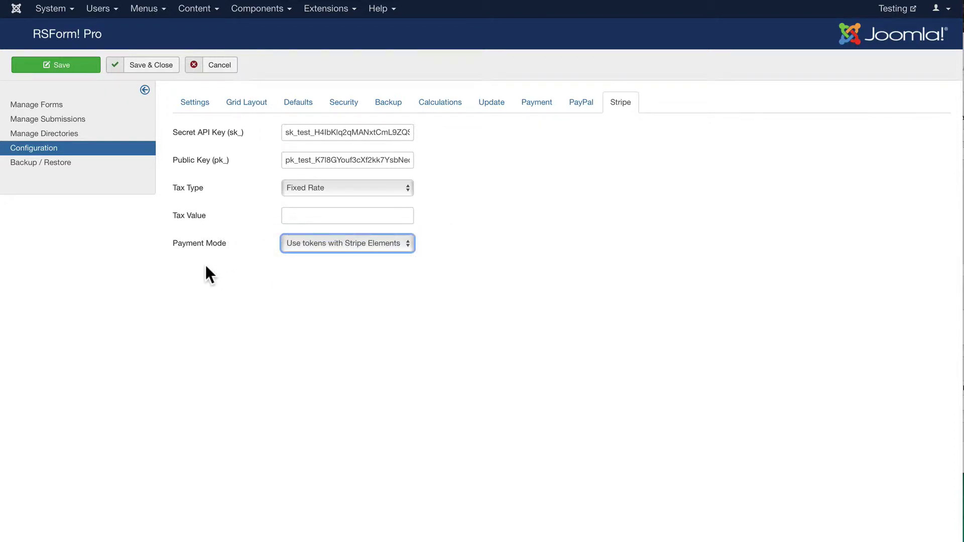
click(330, 247)
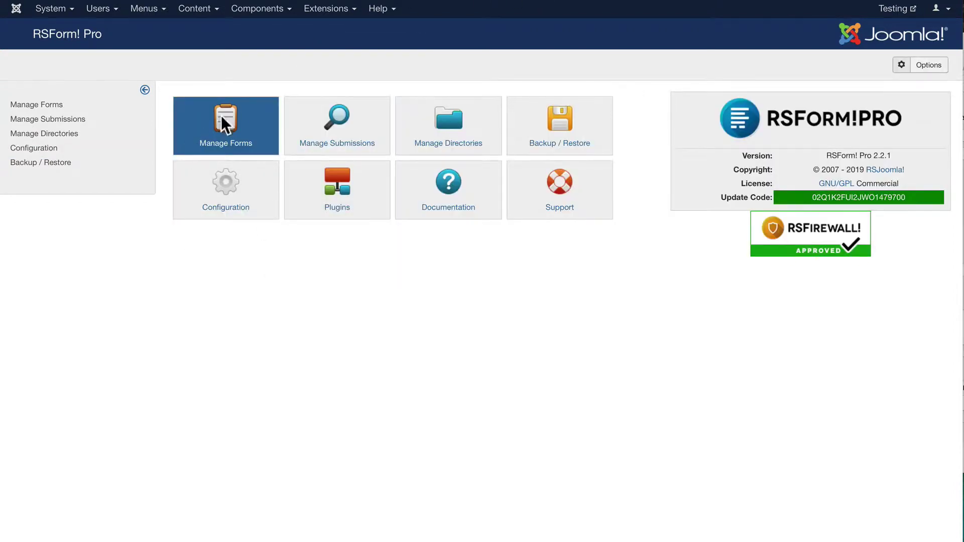
Open the No Title form from the list of forms and review its fields.
click(220, 116)
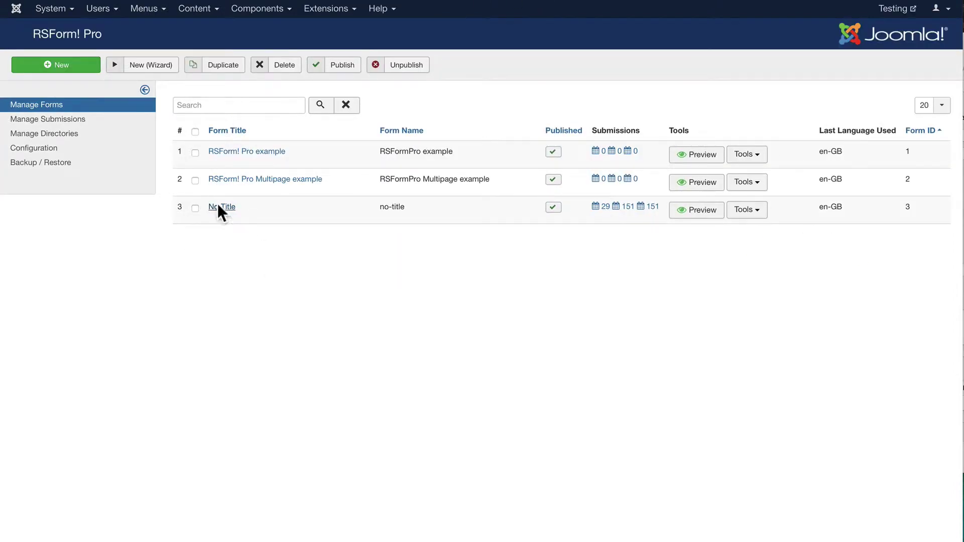
click(220, 205)
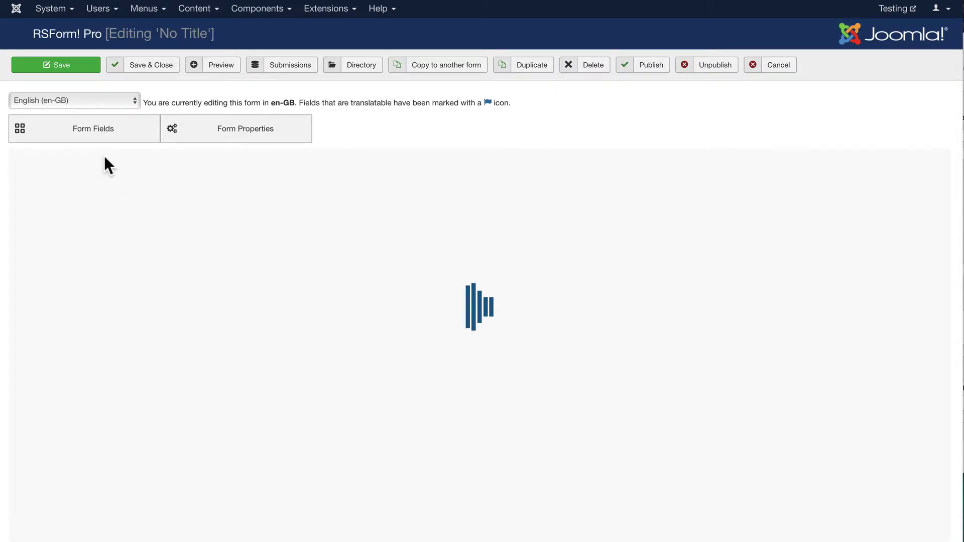
scroll(316, 362, down, 3)
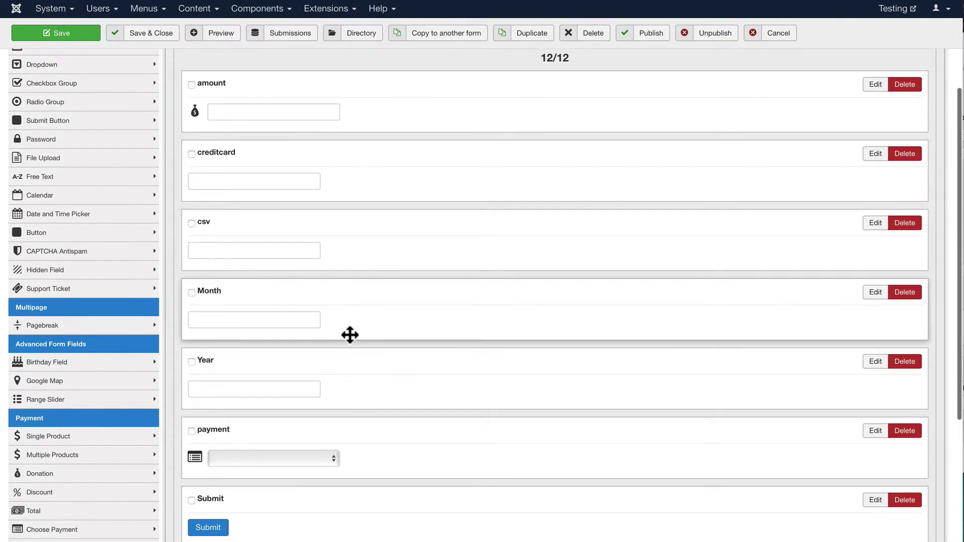
scroll(351, 336, down, 3)
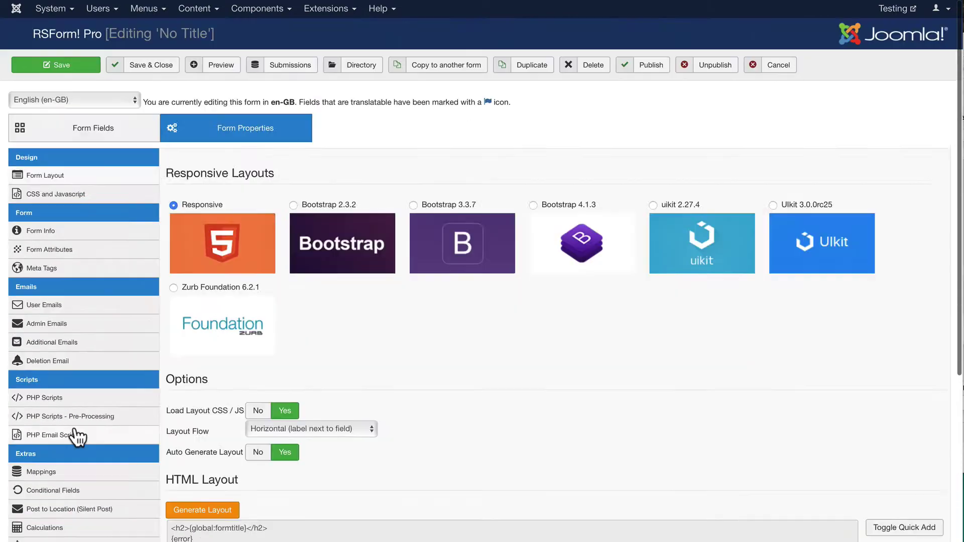
Review the form's Stripe Configuration card field mapping and view the form on the Testing site.
scroll(76, 433, down, 5)
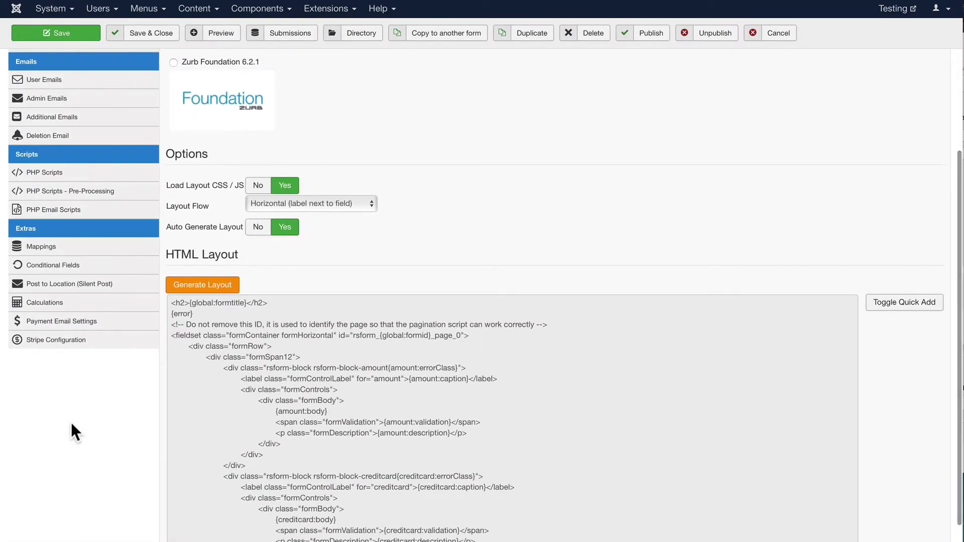
click(51, 345)
scroll(448, 242, up, 5)
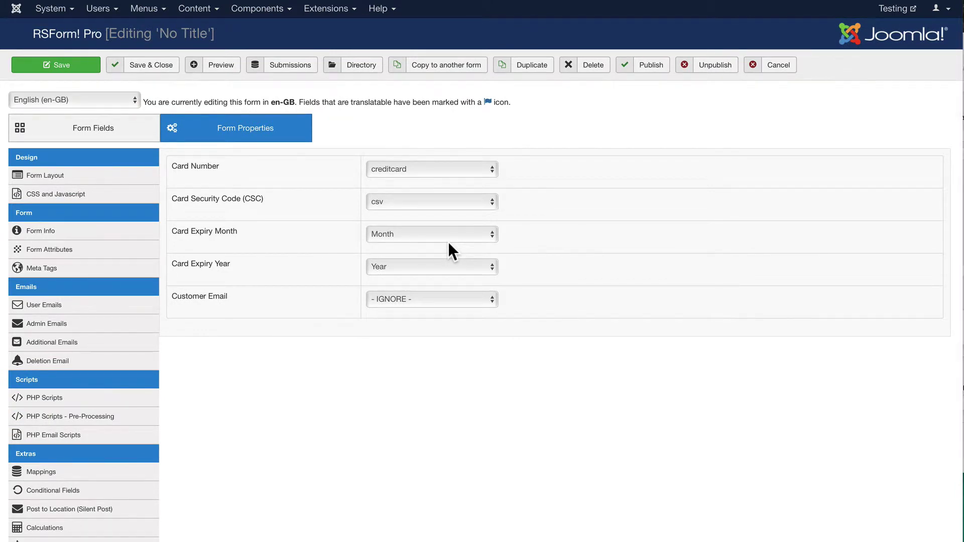
click(770, 1)
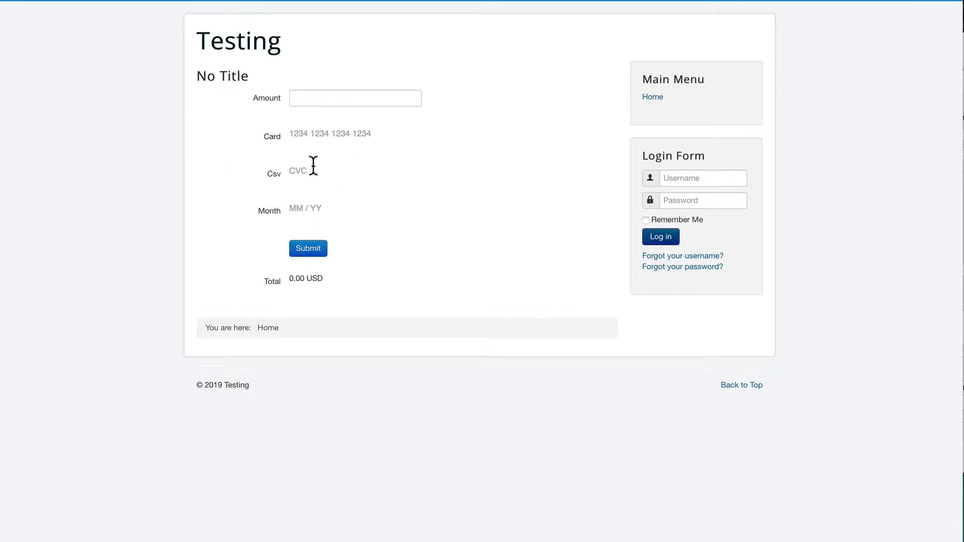
Set the Stripe payment mode to Use tokens with Stripe Checkout (New) and review the No Title form's fields.
click(703, 2)
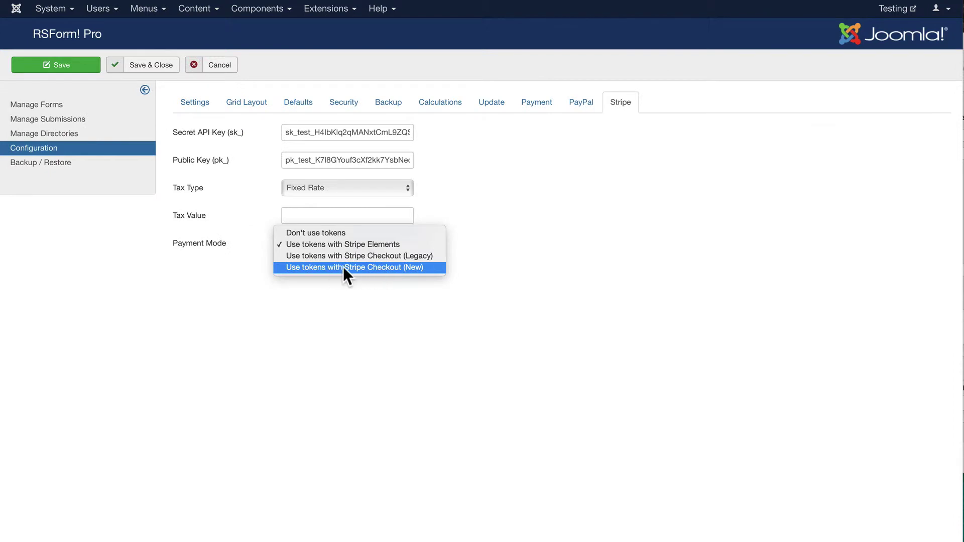
click(391, 268)
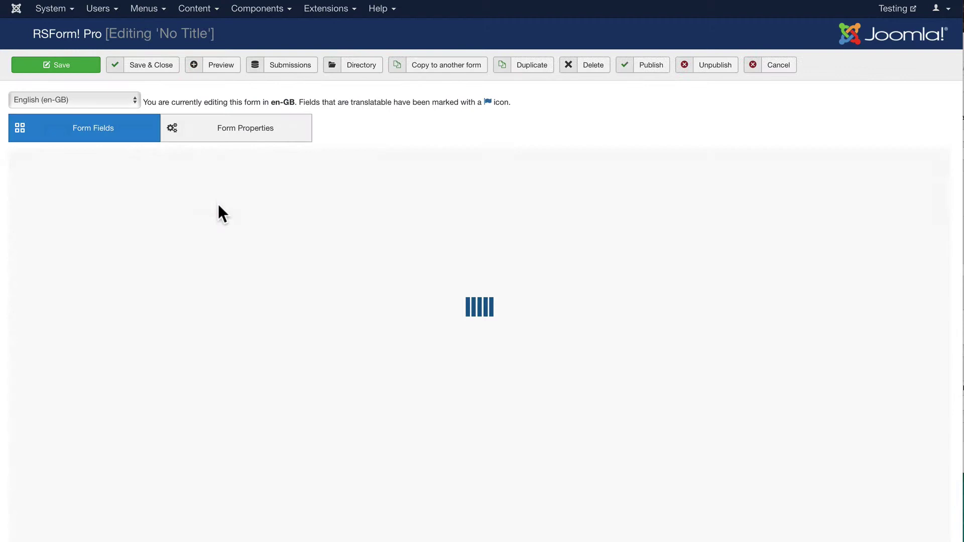
scroll(282, 306, down, 3)
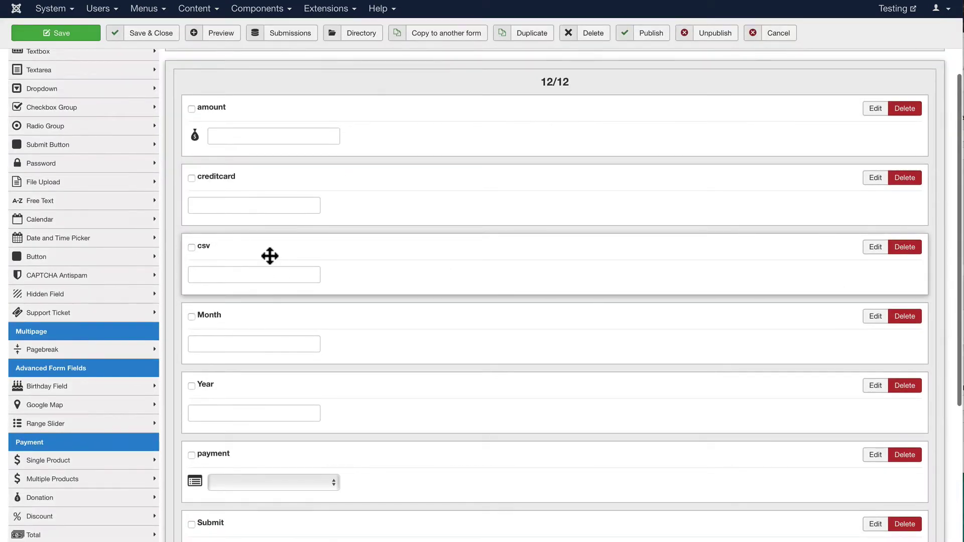
scroll(270, 257, up, 3)
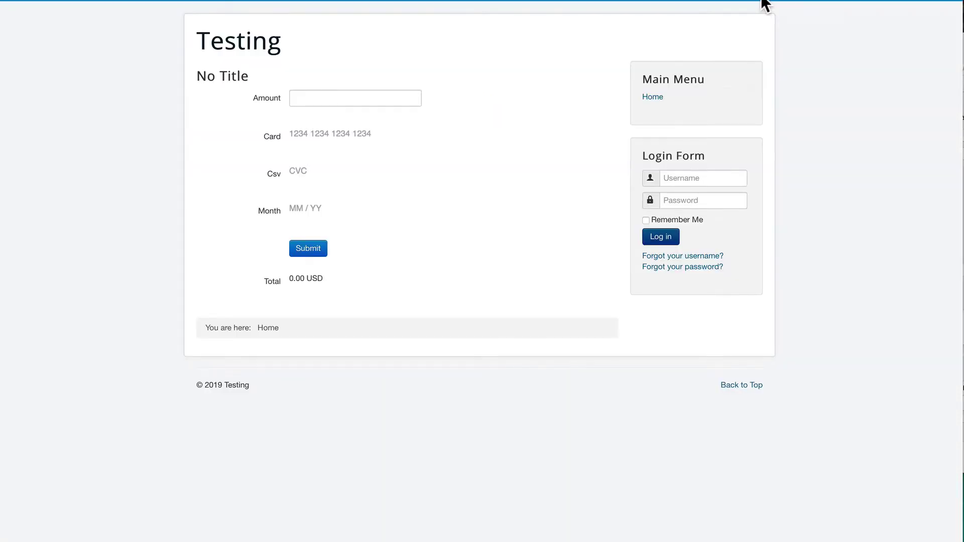
Submit the No Title form on the Testing site with amount 10 and highlight the amount on the Stripe checkout page.
click(304, 97)
text(10)
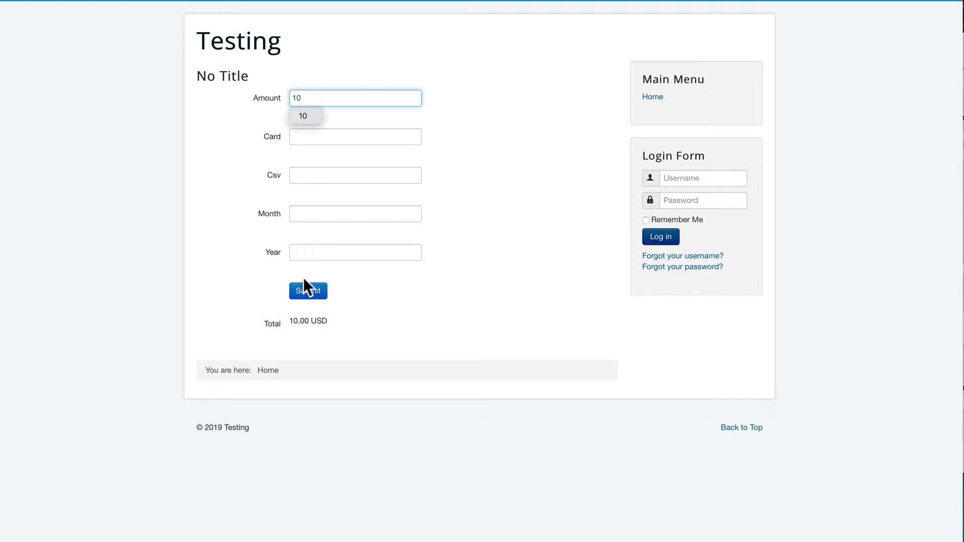
click(306, 290)
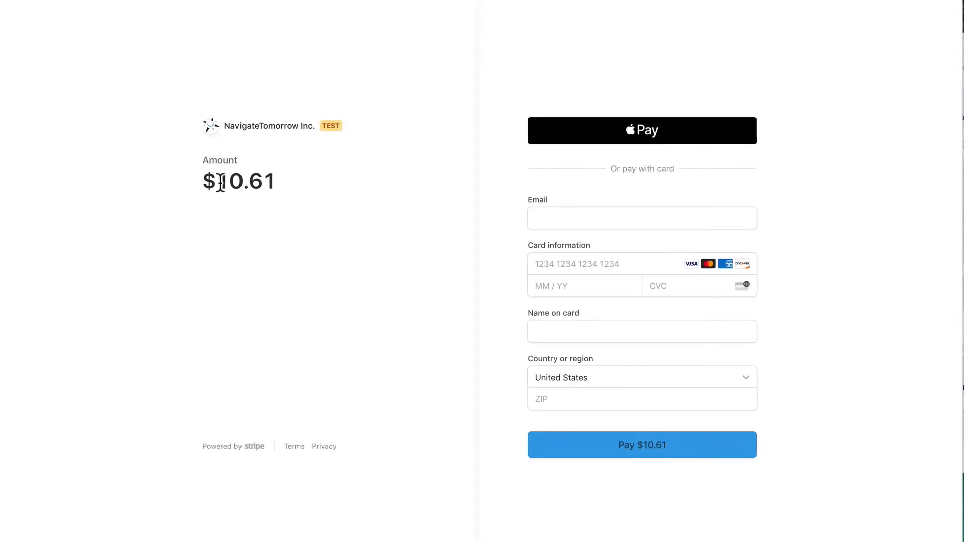
drag(217, 183, 288, 184)
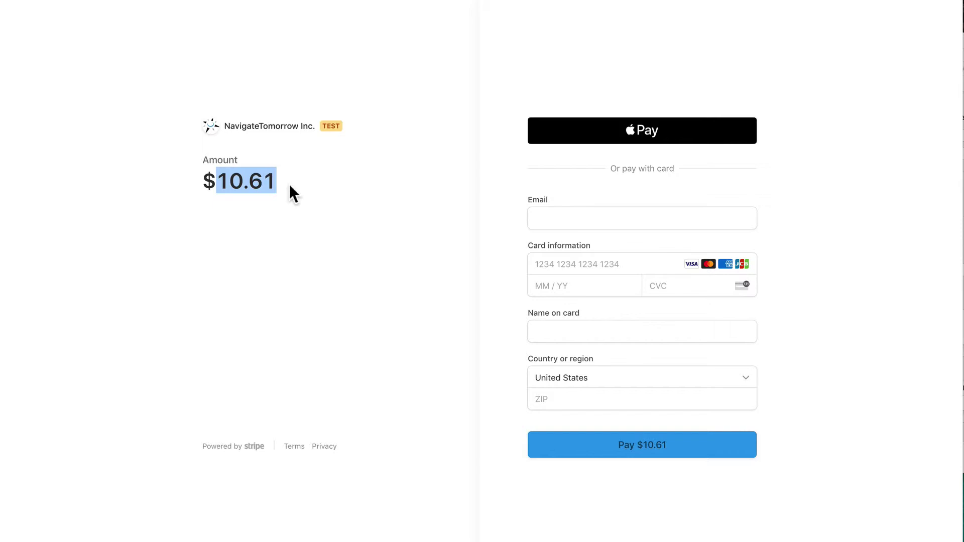
Reload the Stripe Fee Calculator, calculate the charge for 10, and highlight the resulting amount.
click(911, 0)
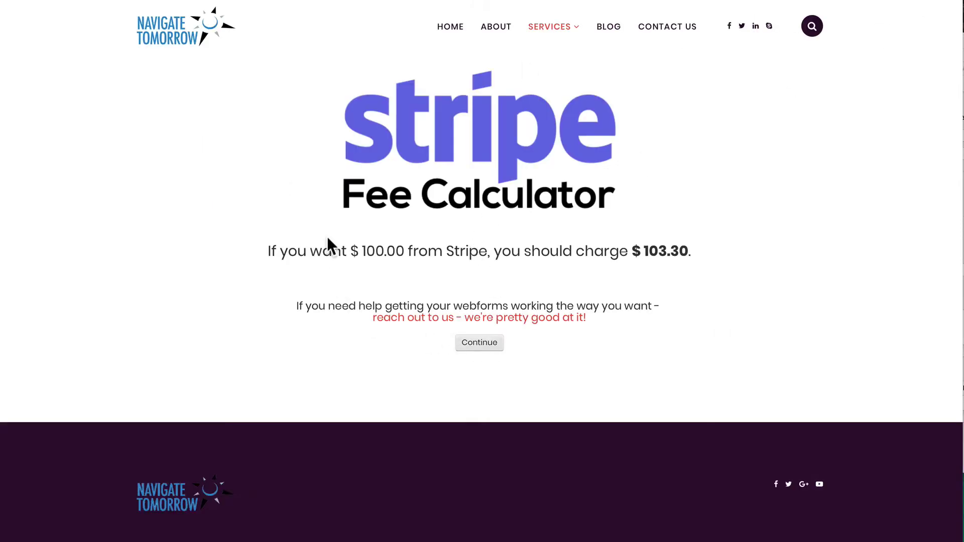
key(super+r)
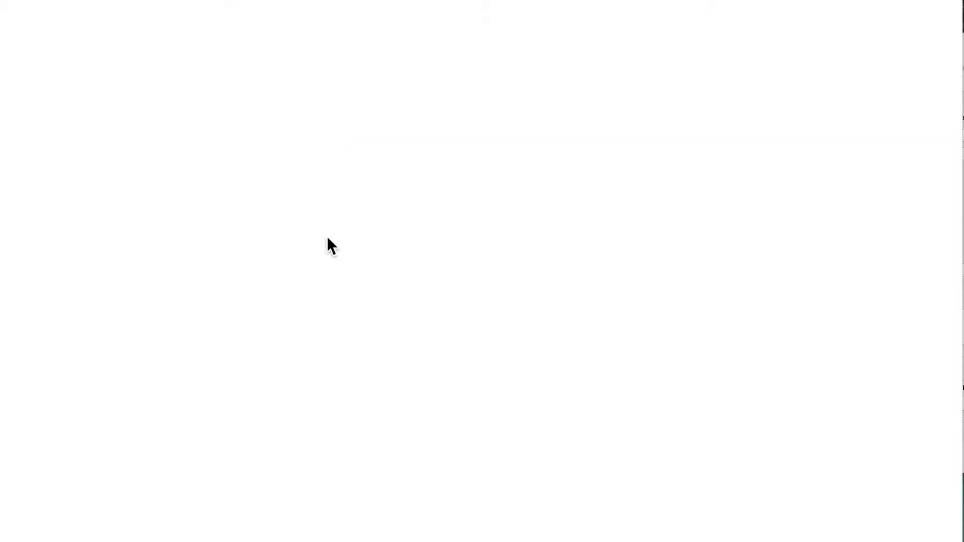
text(10)
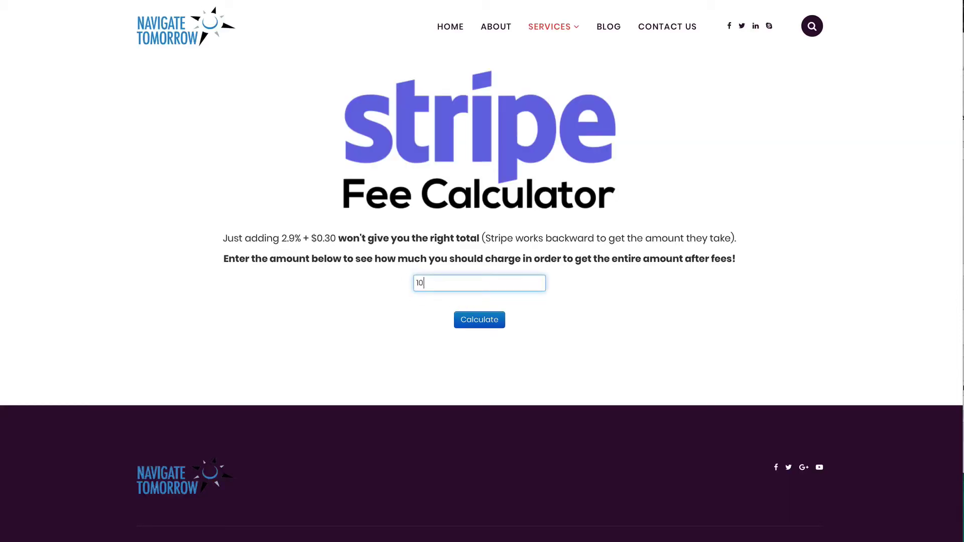
click(491, 325)
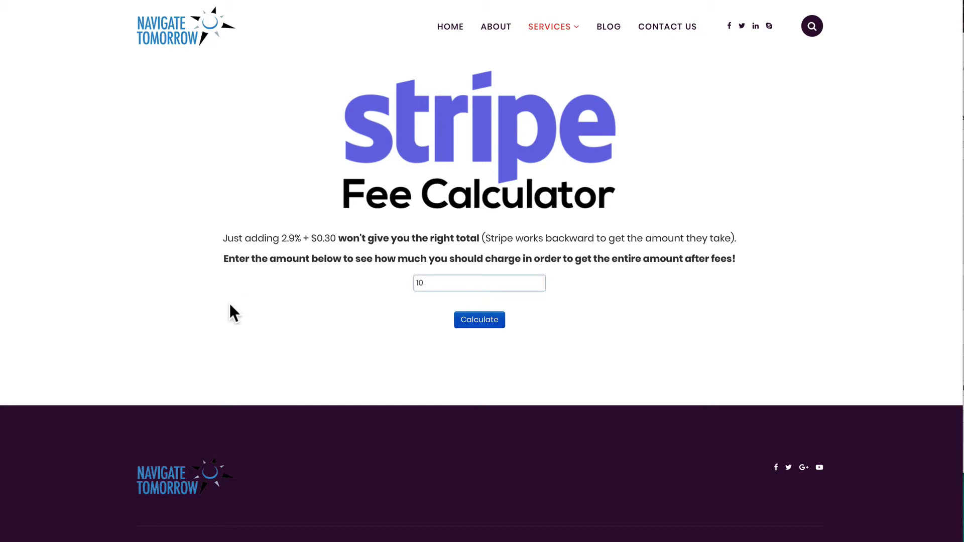
drag(646, 253, 680, 253)
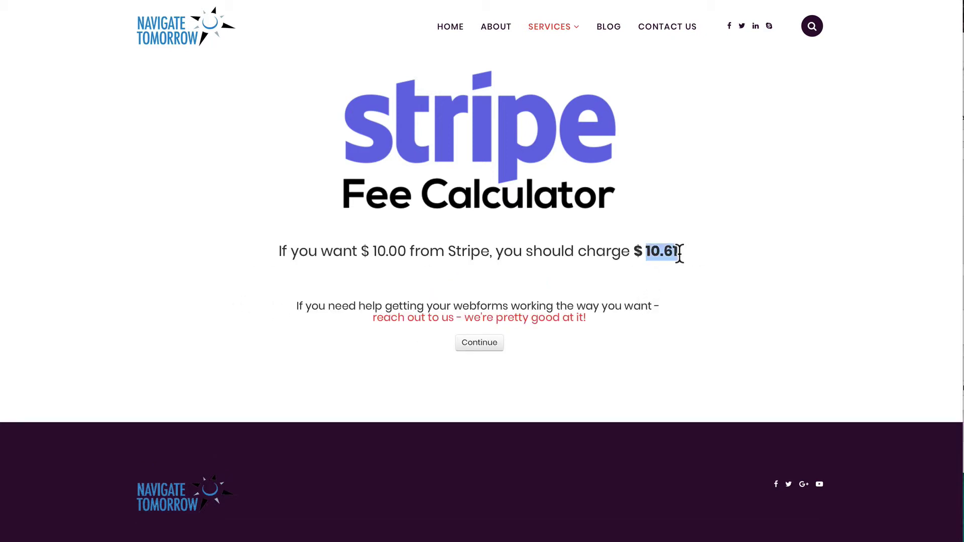
click(669, 252)
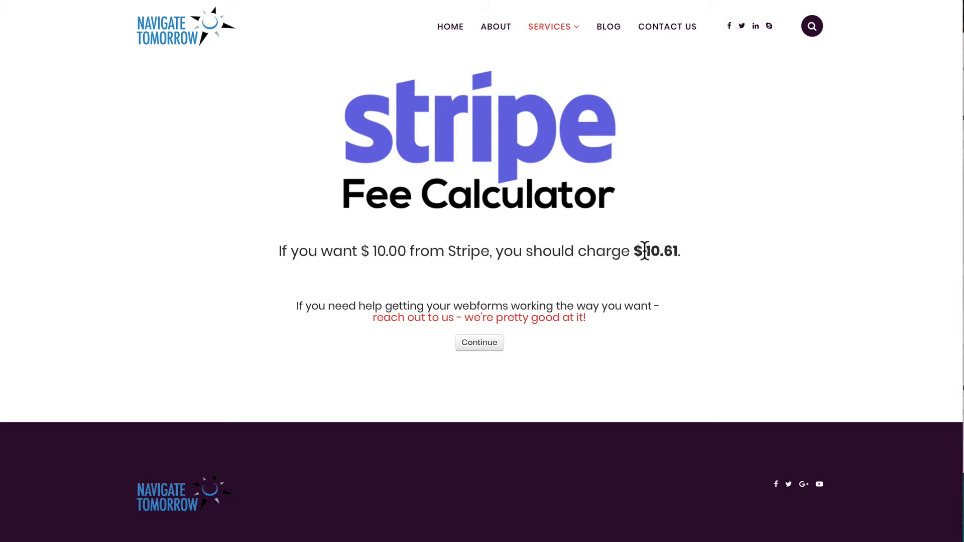
drag(643, 251, 681, 251)
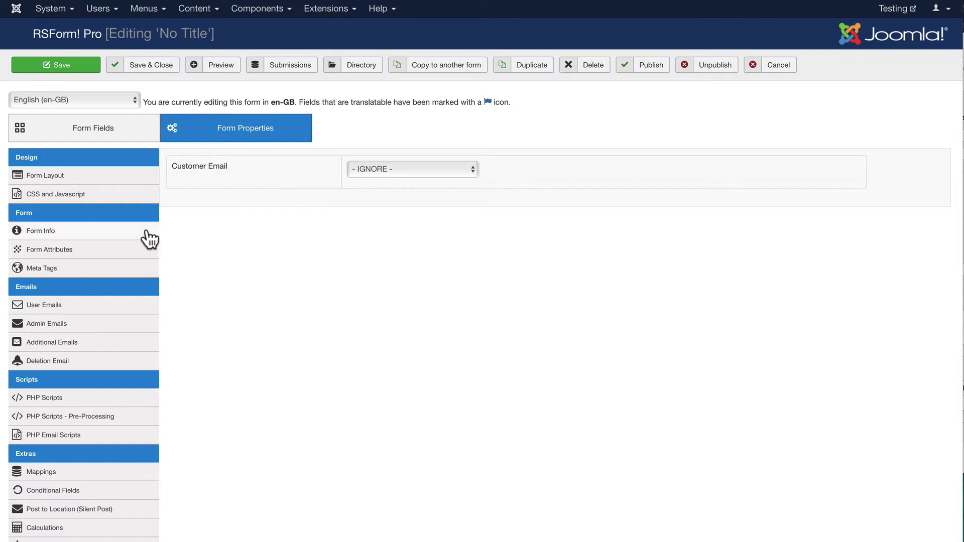
Open the No Title form's PHP scripts and examine the form-process script, highlighting the line that assigns $total to rsfp_Total.
scroll(81, 286, down, 3)
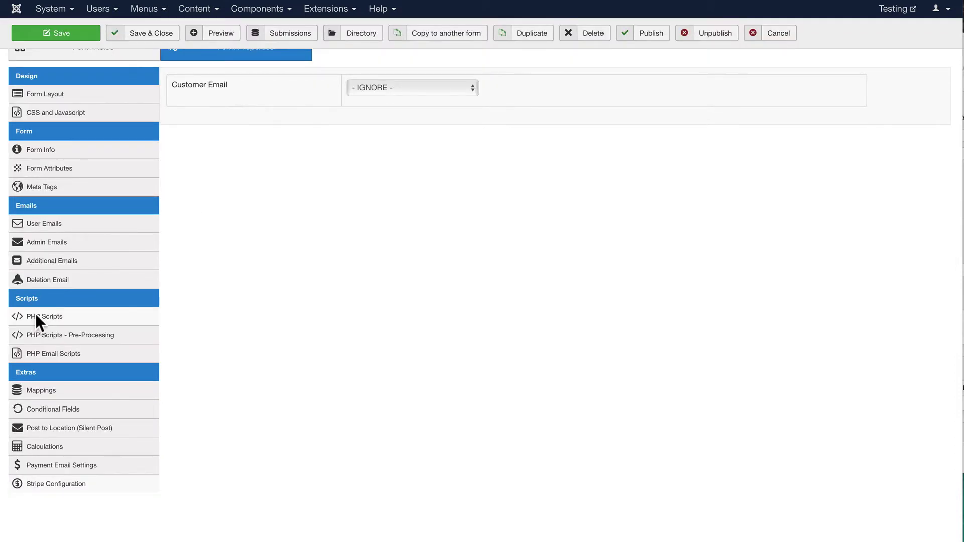
click(36, 317)
scroll(196, 286, down, 5)
scroll(186, 241, up, 3)
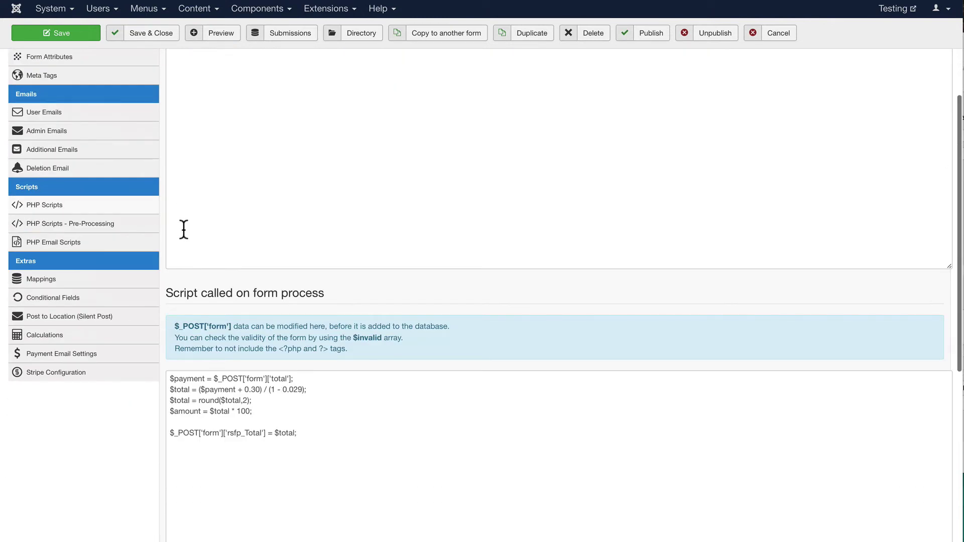
scroll(183, 230, down, 2)
scroll(311, 216, down, 4)
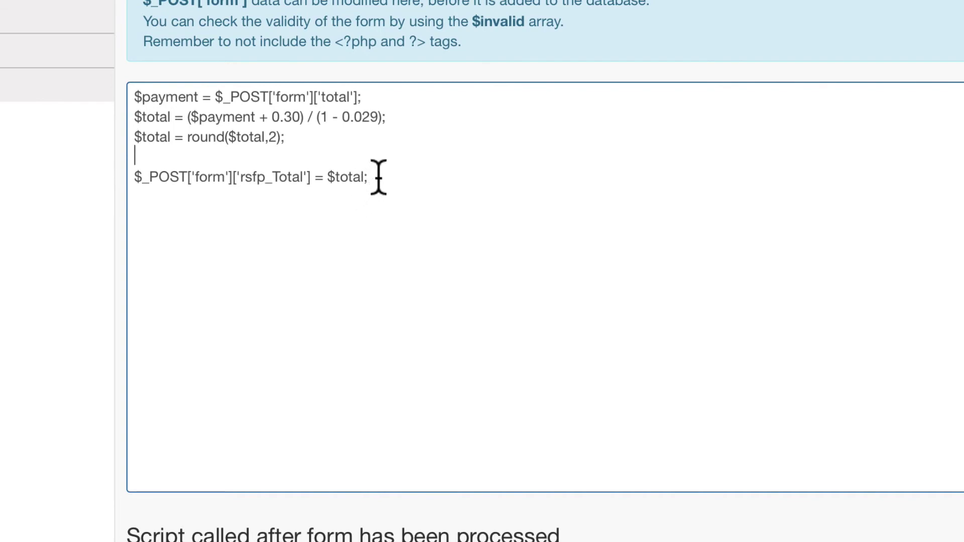
drag(379, 177, 135, 179)
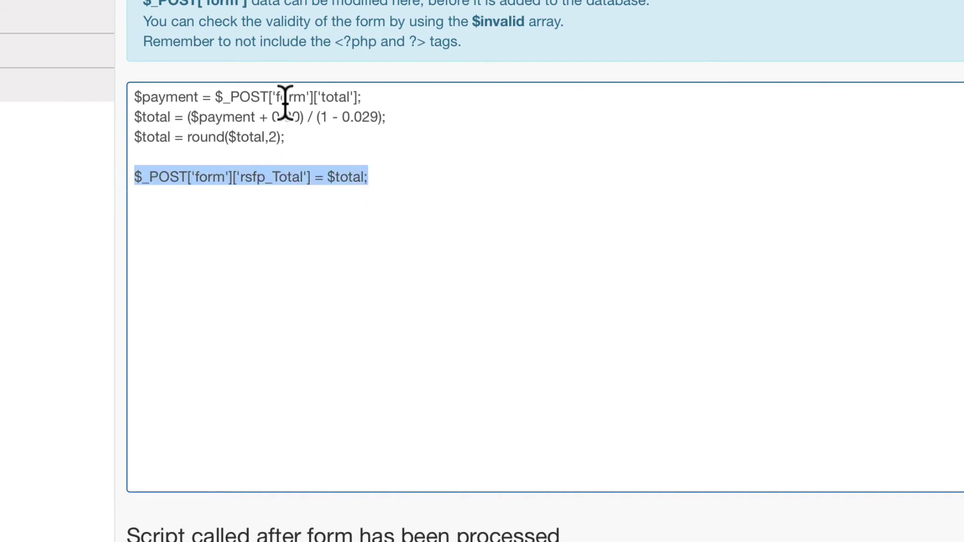
key(Right)
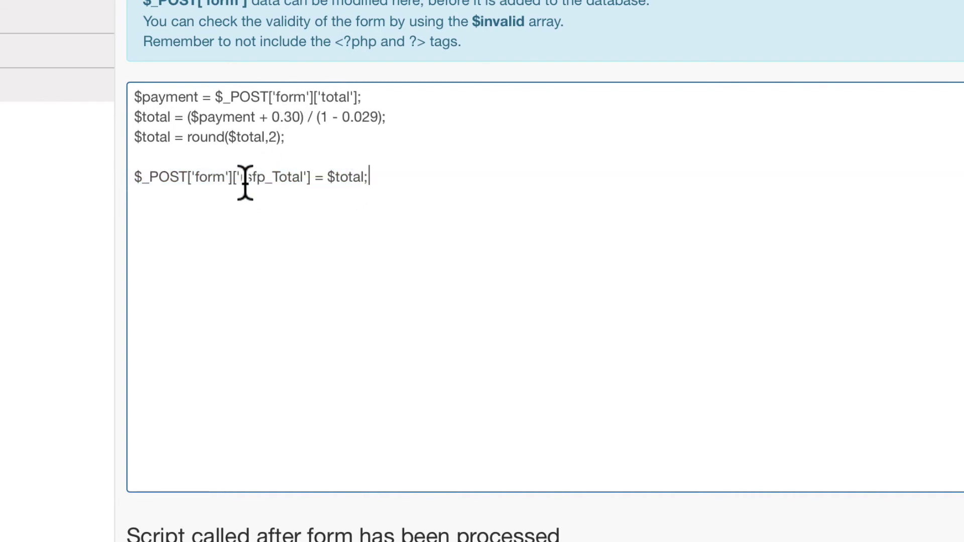